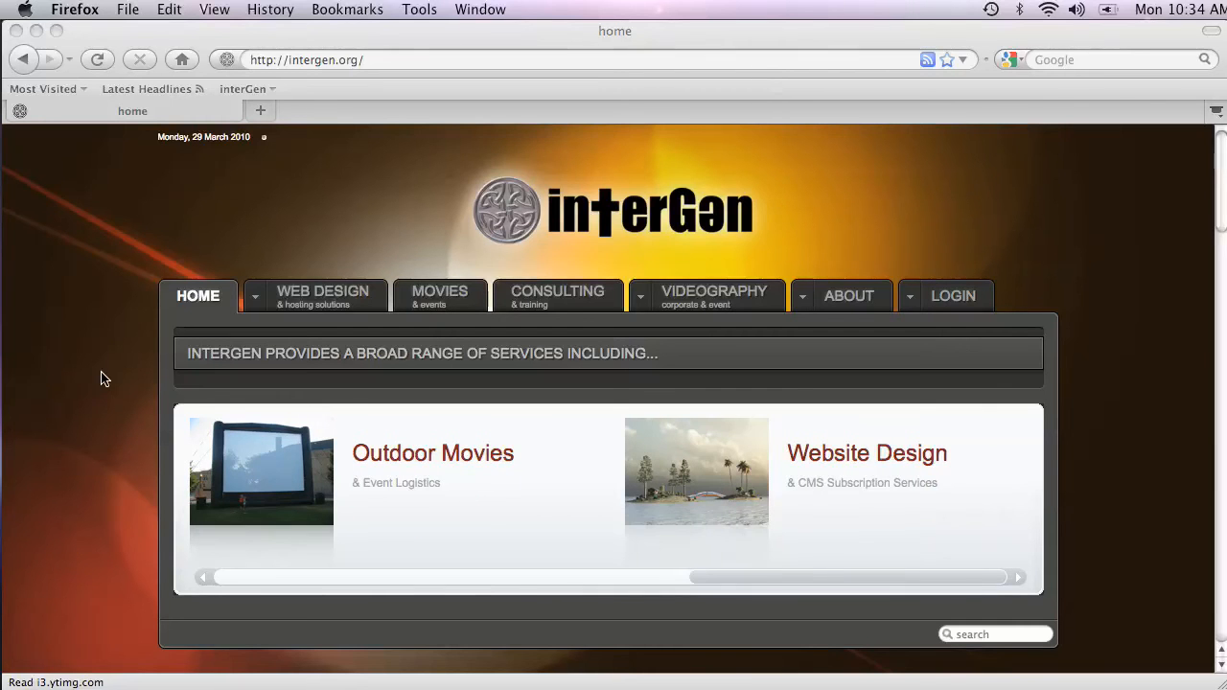
Open the bookmarked base.intergen.org home page and administrator page in separate tabs, and log in to the Joomla administration
click(347, 162)
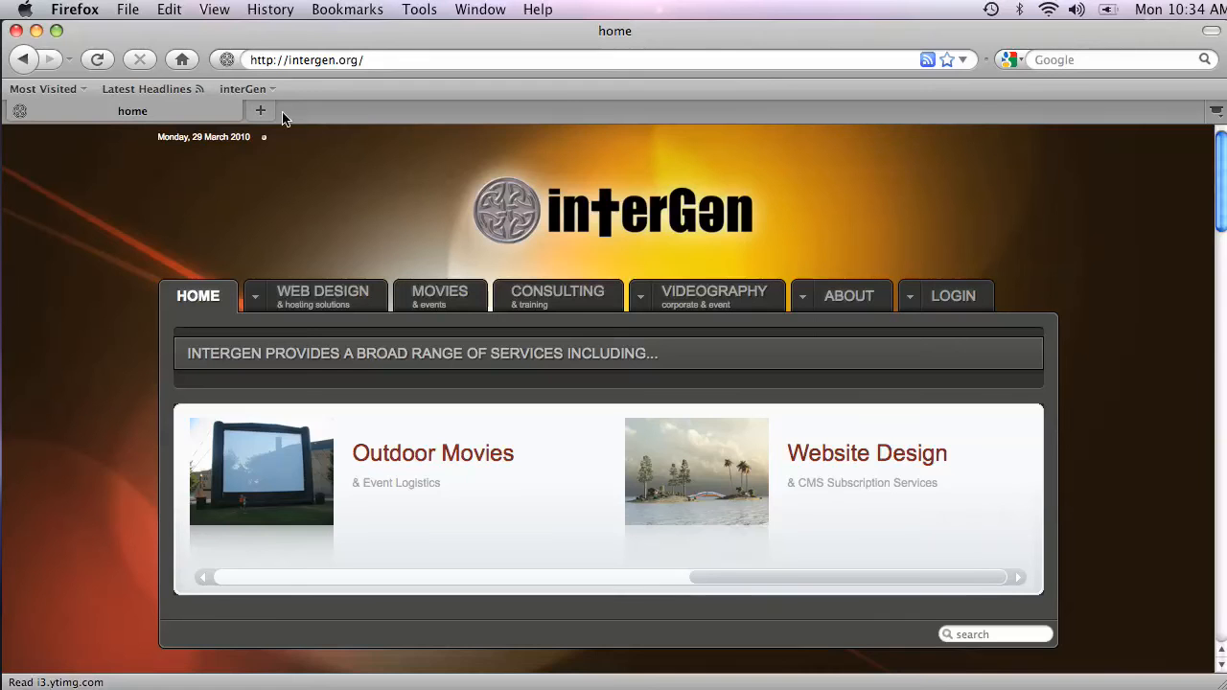
click(255, 89)
click(286, 163)
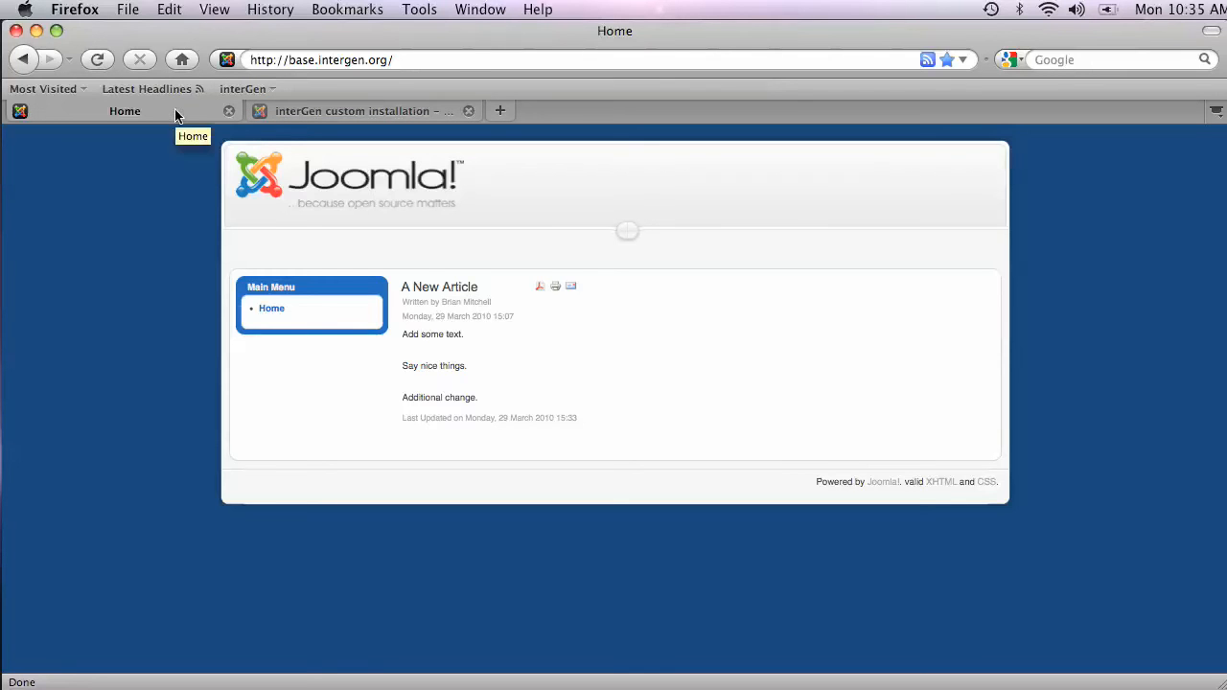
click(306, 111)
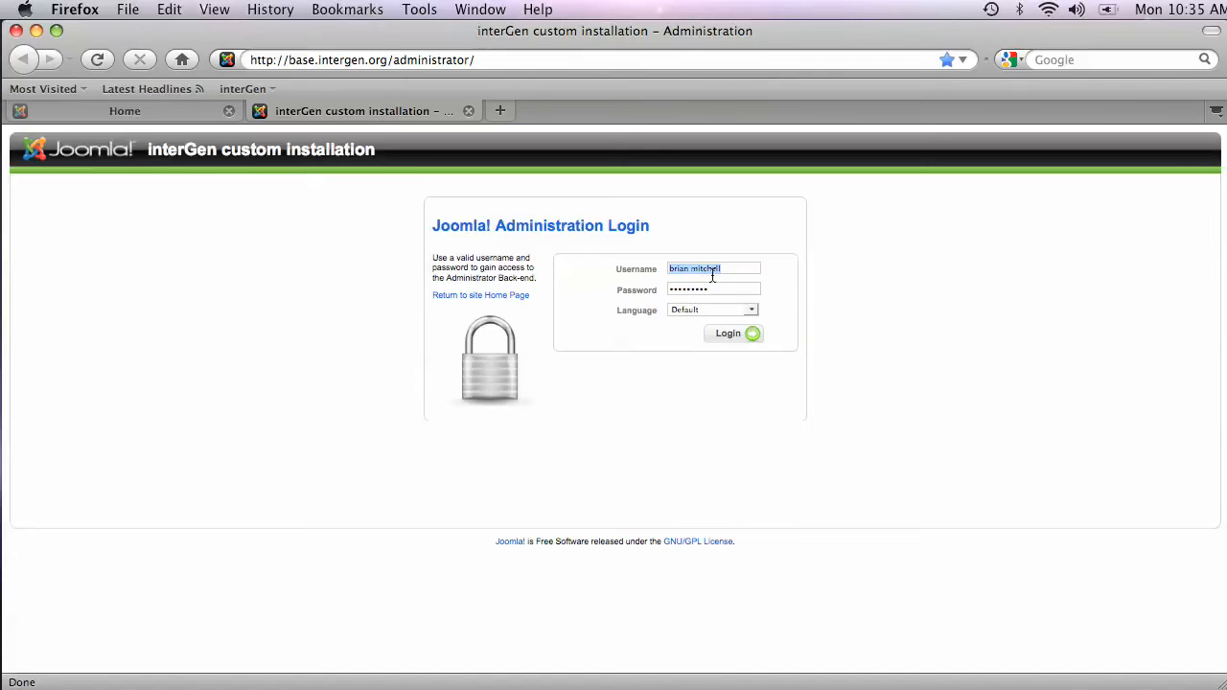
click(730, 334)
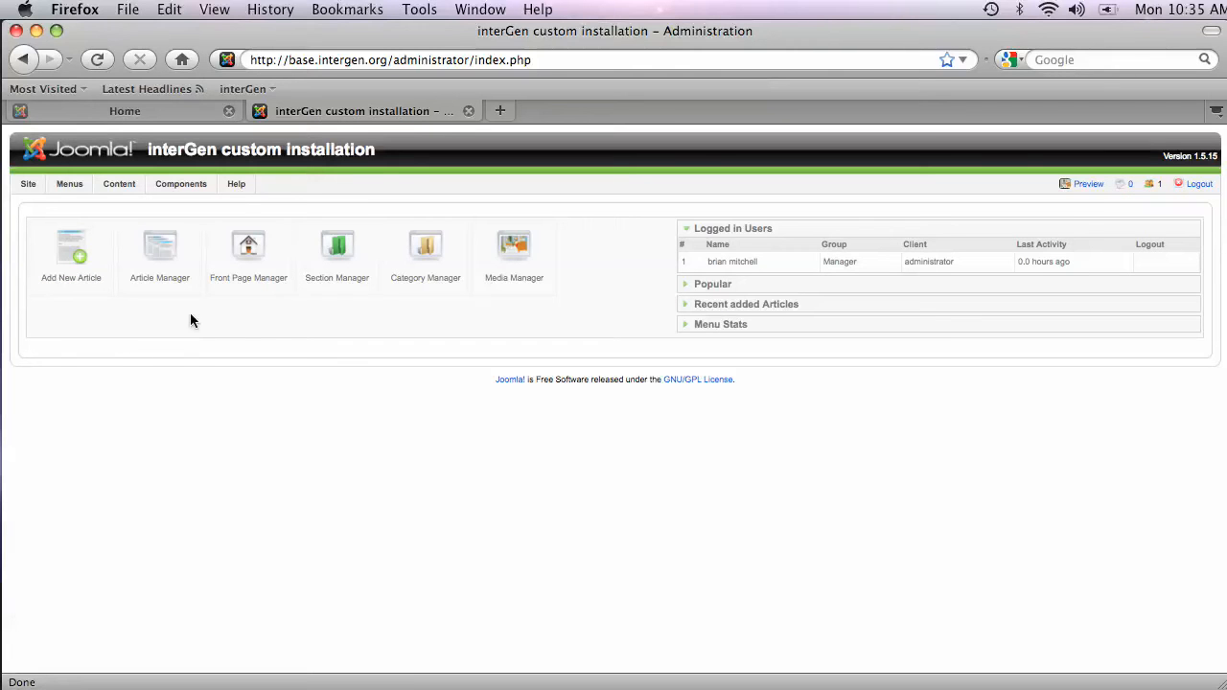
Open "A New Article" for editing from the Article Manager
click(169, 251)
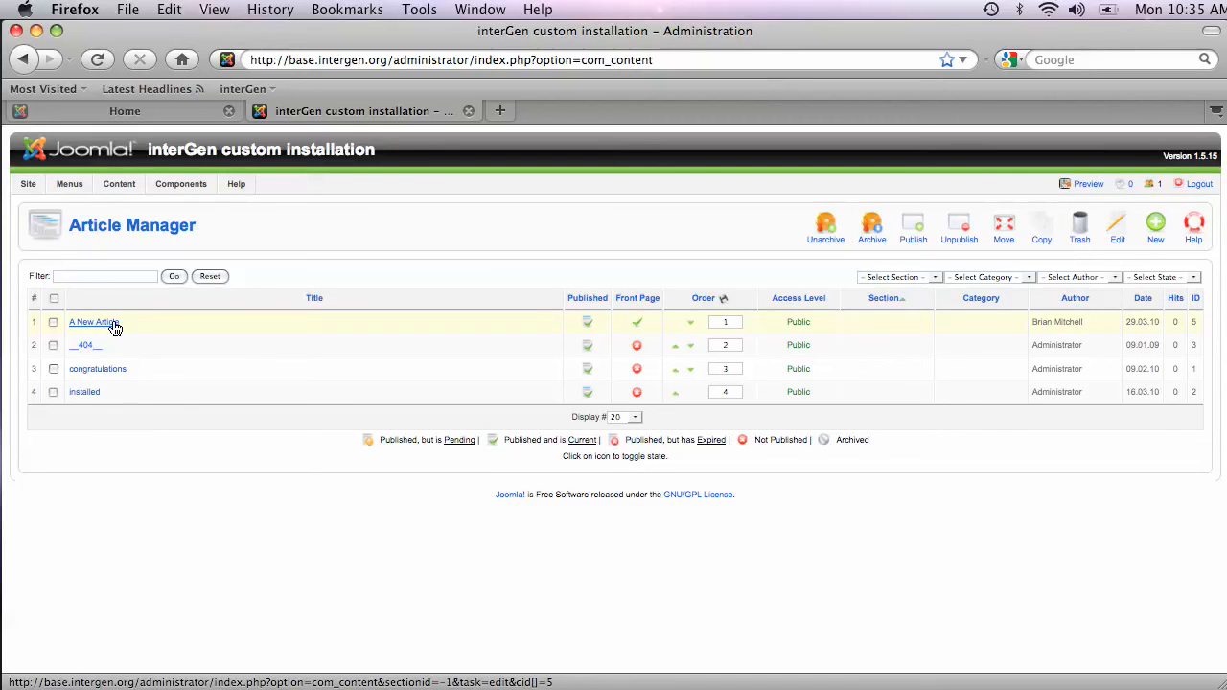
click(53, 324)
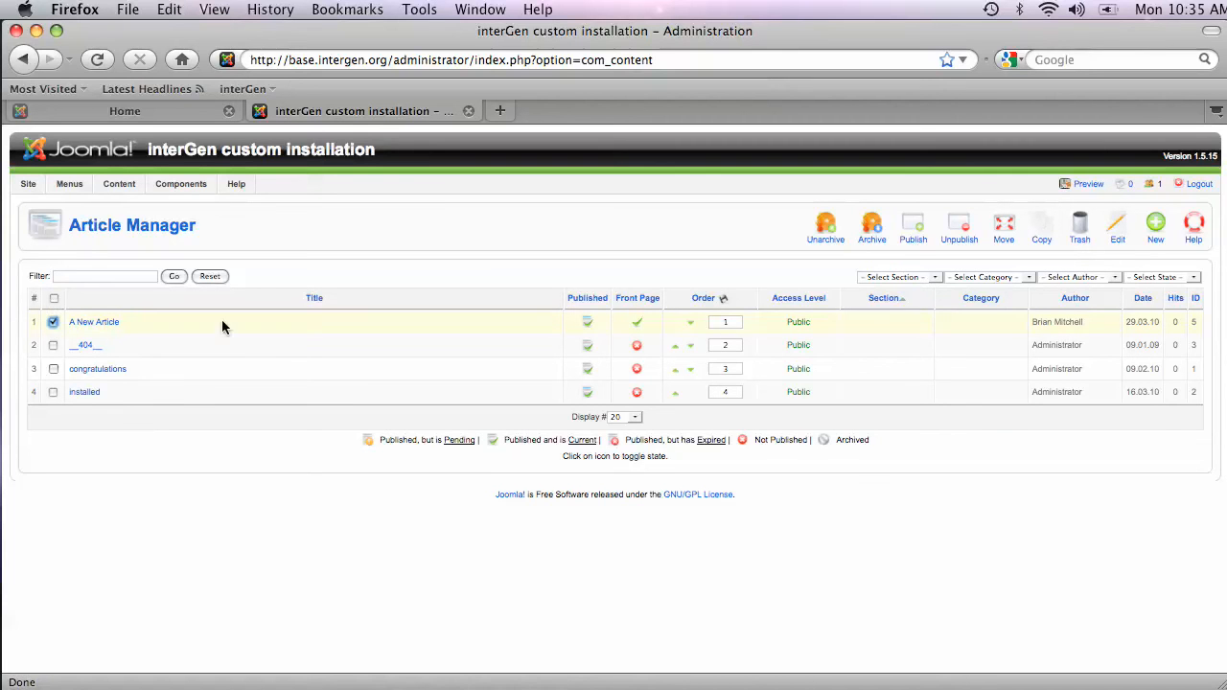
click(112, 326)
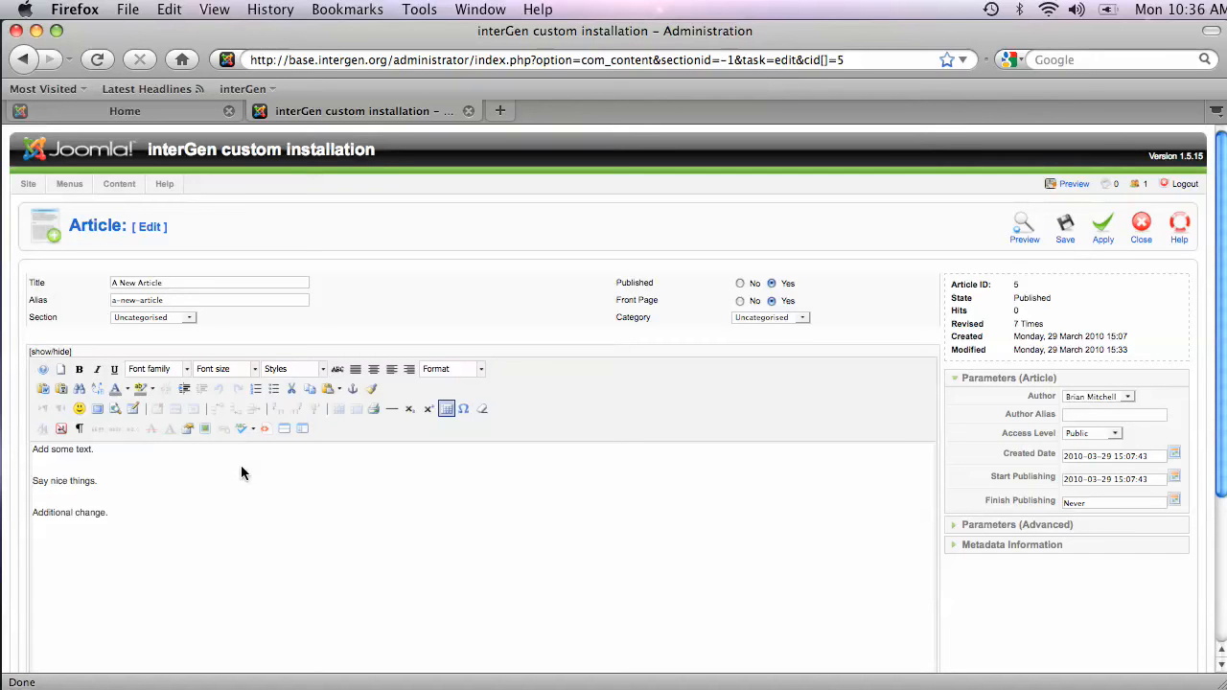
Examine the editor's font family, font size and style choices, and view the article on the public home page
click(187, 370)
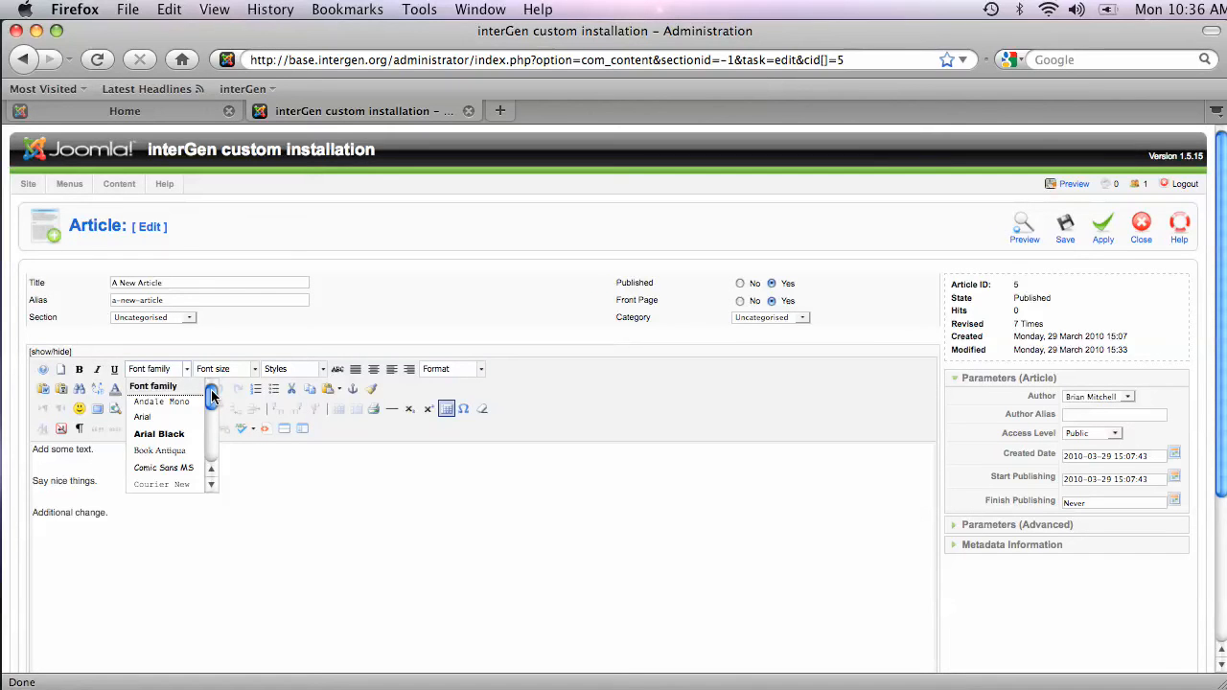
mouse_move(212, 397)
mouse_down()
mouse_move(213, 460)
mouse_move(209, 398)
mouse_up()
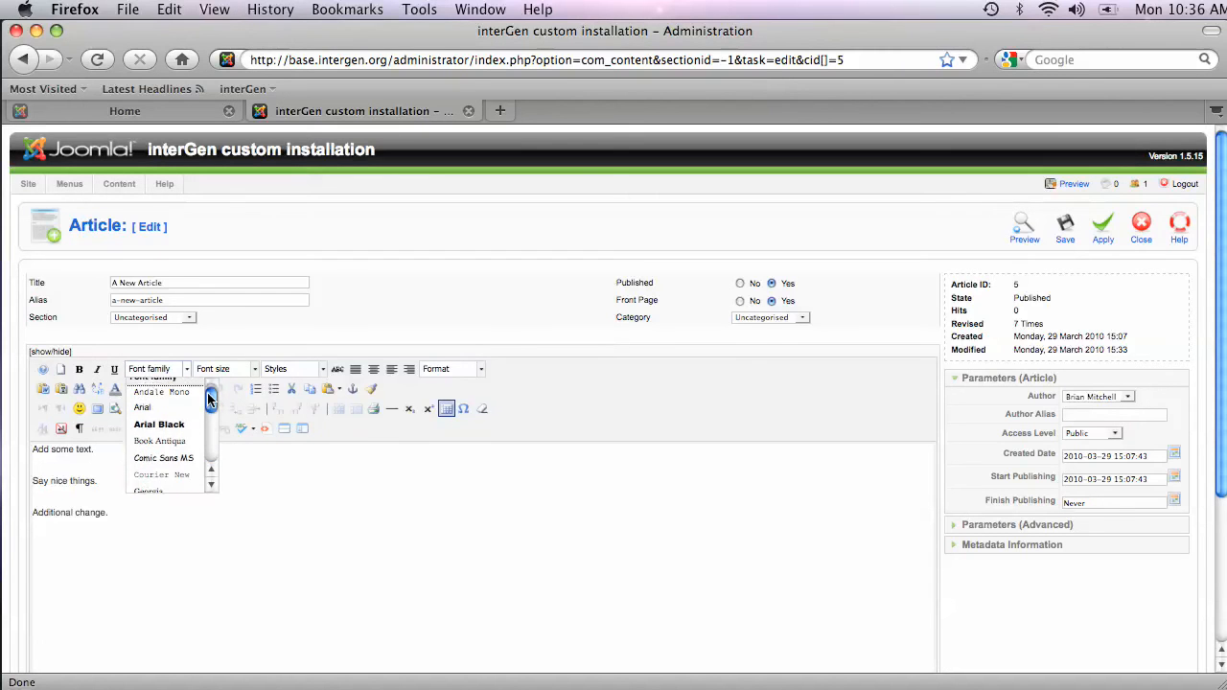
click(259, 368)
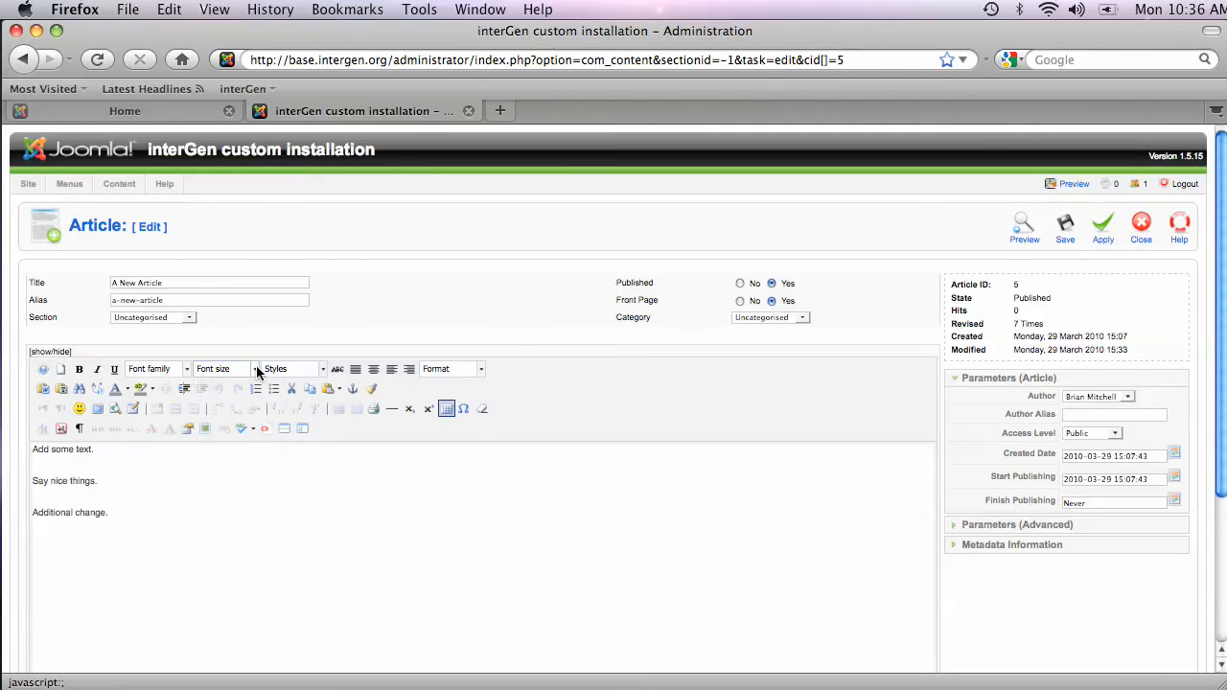
click(257, 371)
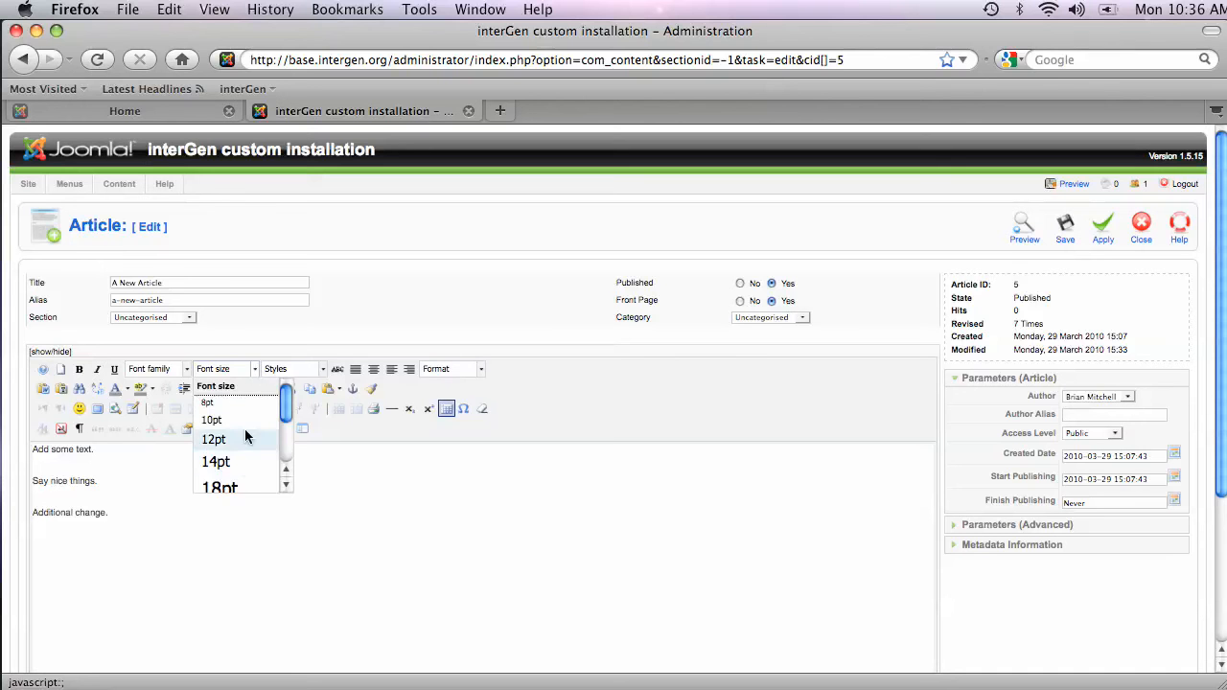
click(256, 369)
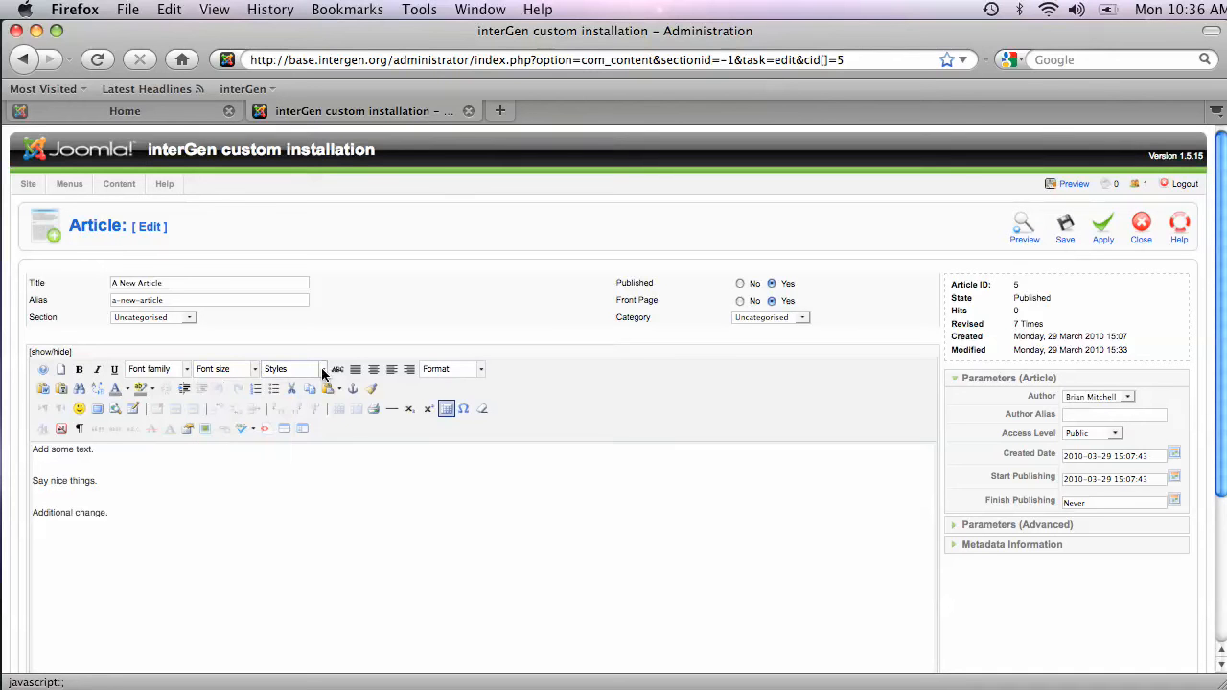
click(323, 371)
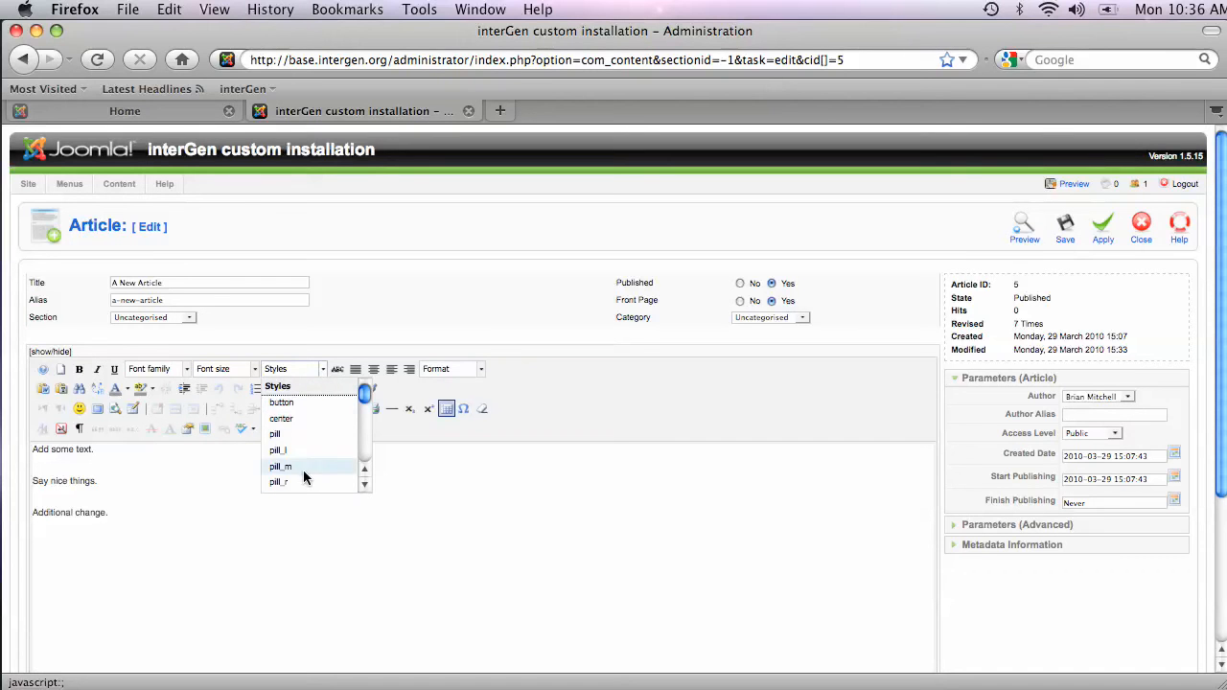
click(317, 342)
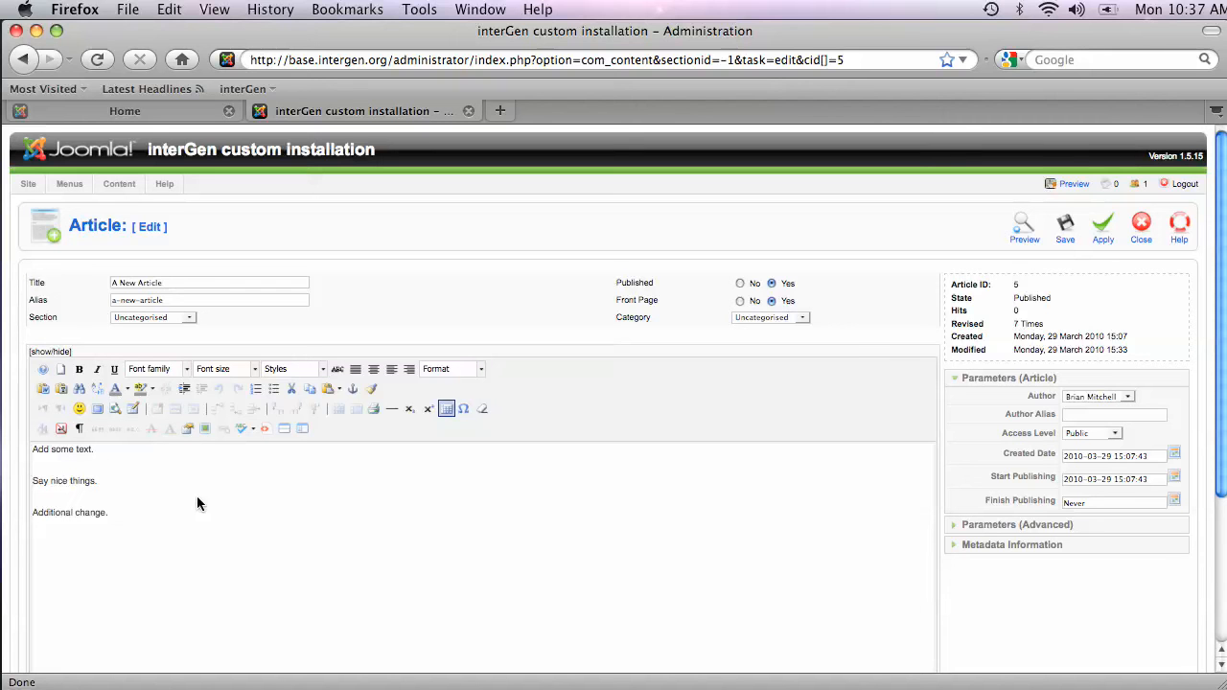
click(124, 111)
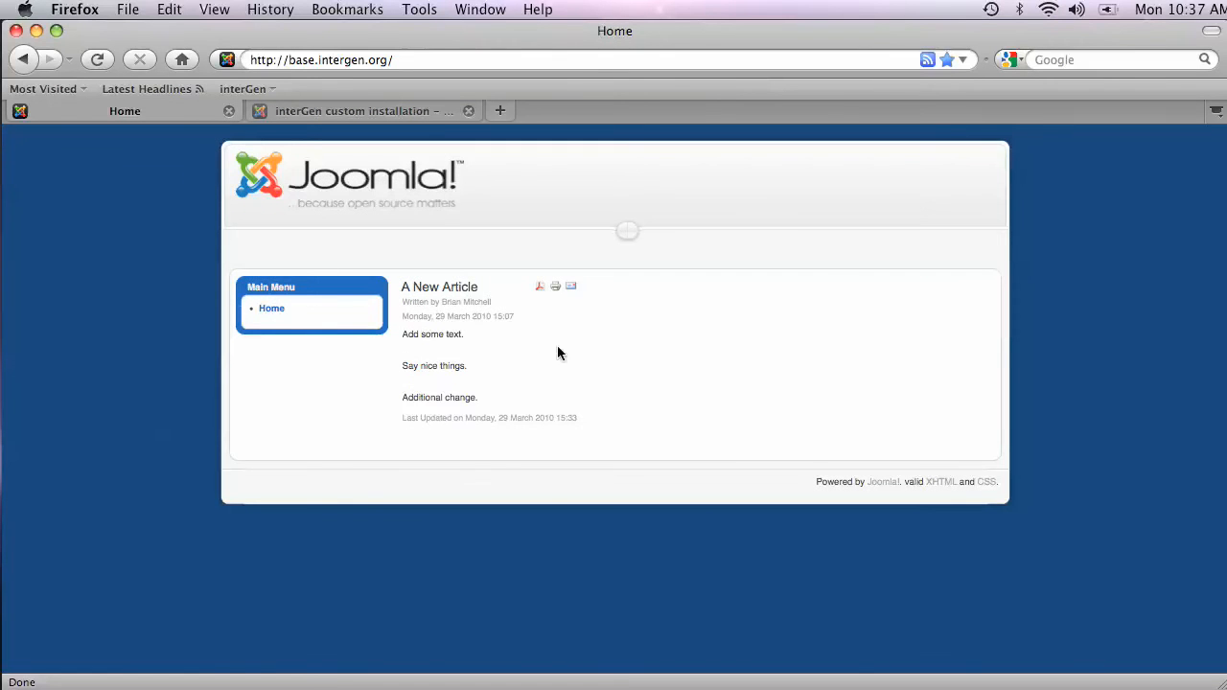
click(306, 118)
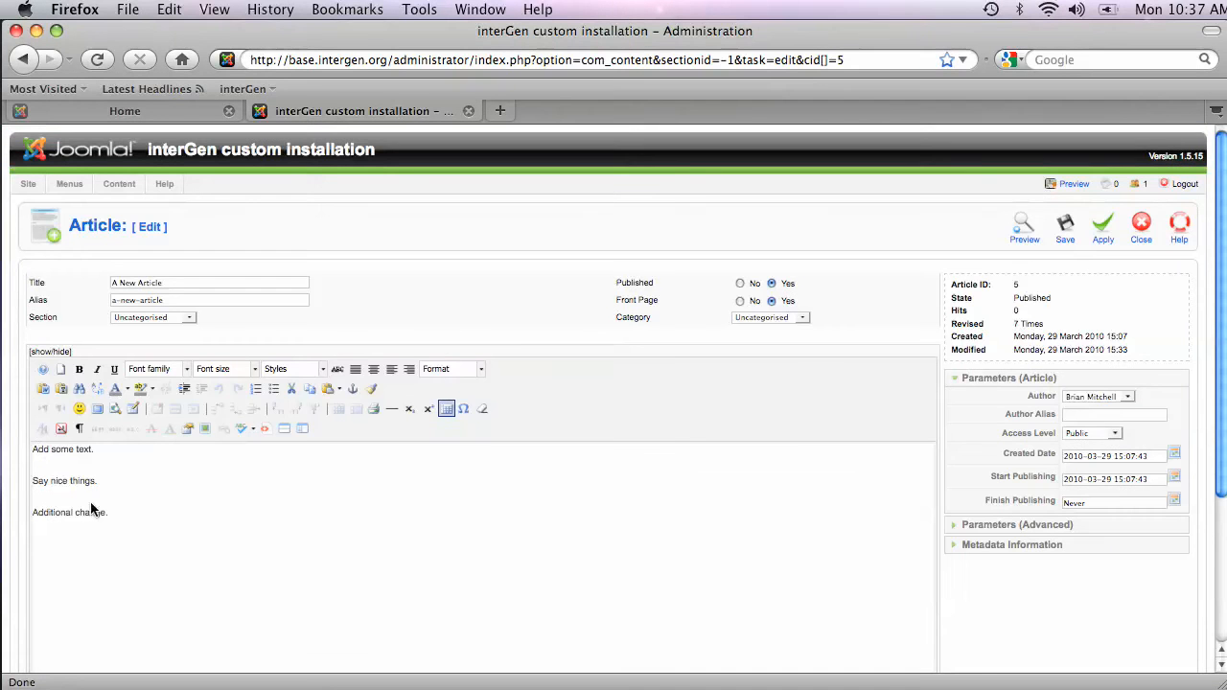
Insert the line "The heading for our information." above the existing text of the article
click(35, 448)
key(Return)
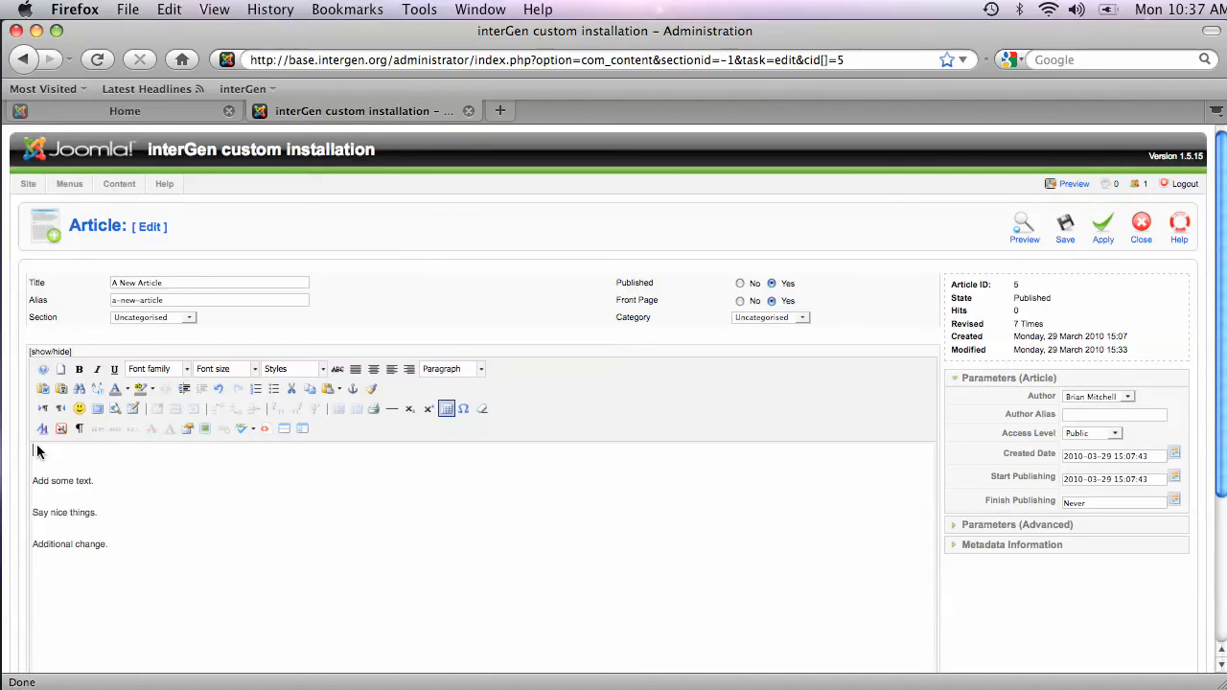
text(The heading for our information)
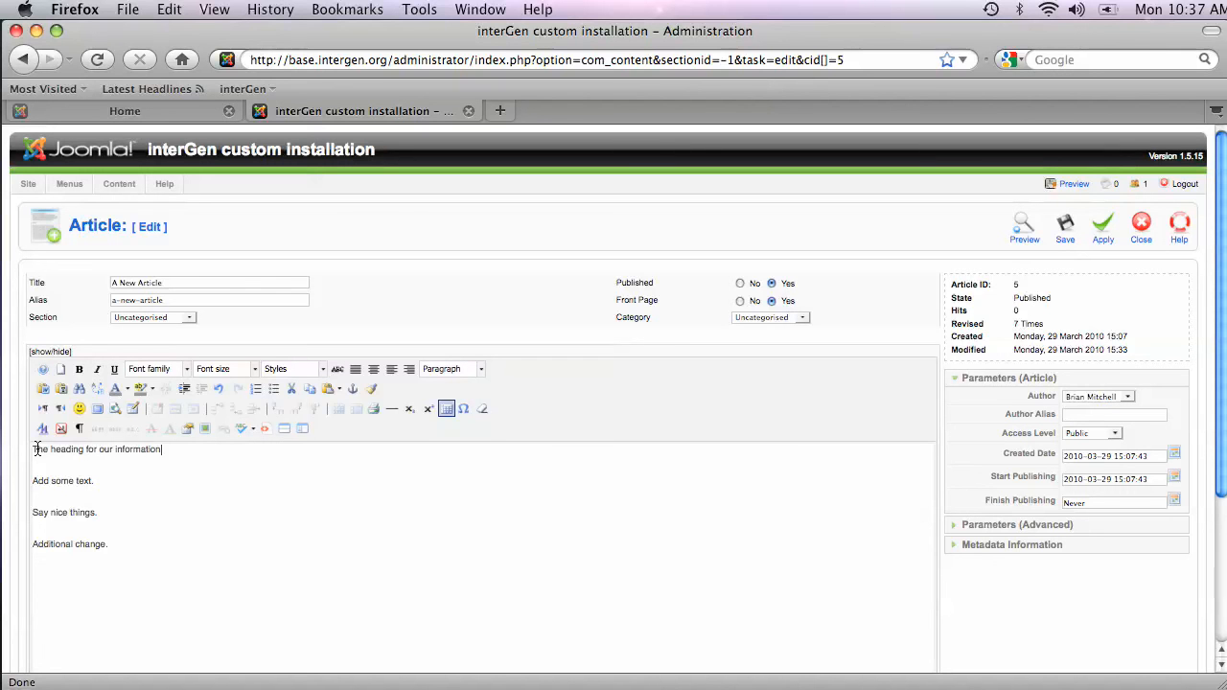
text(.)
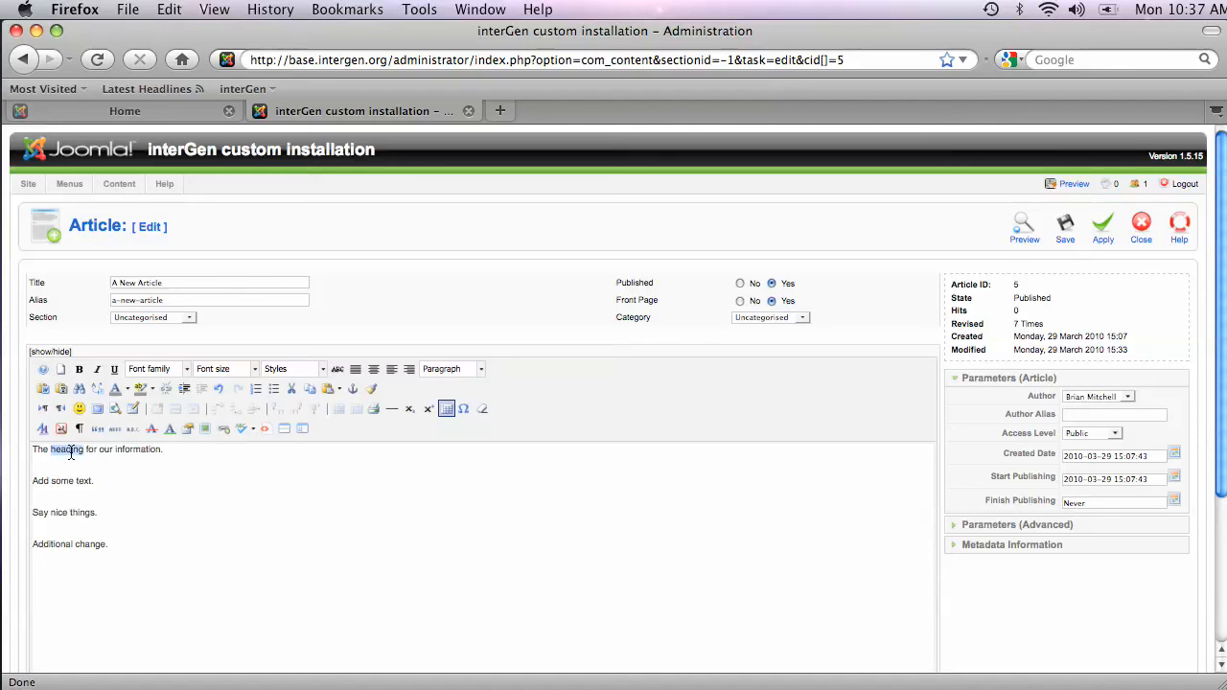
Format the line "The heading for our information." as Heading 1 and apply the changes to the article
triple_click(70, 453)
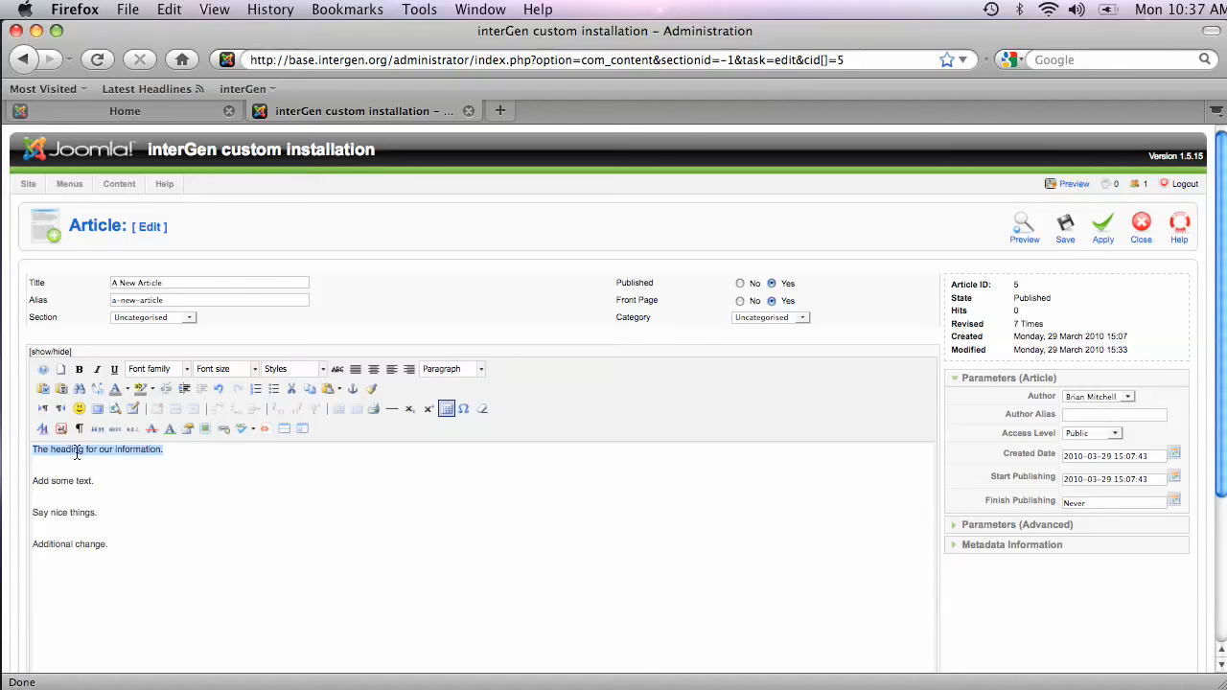
click(482, 370)
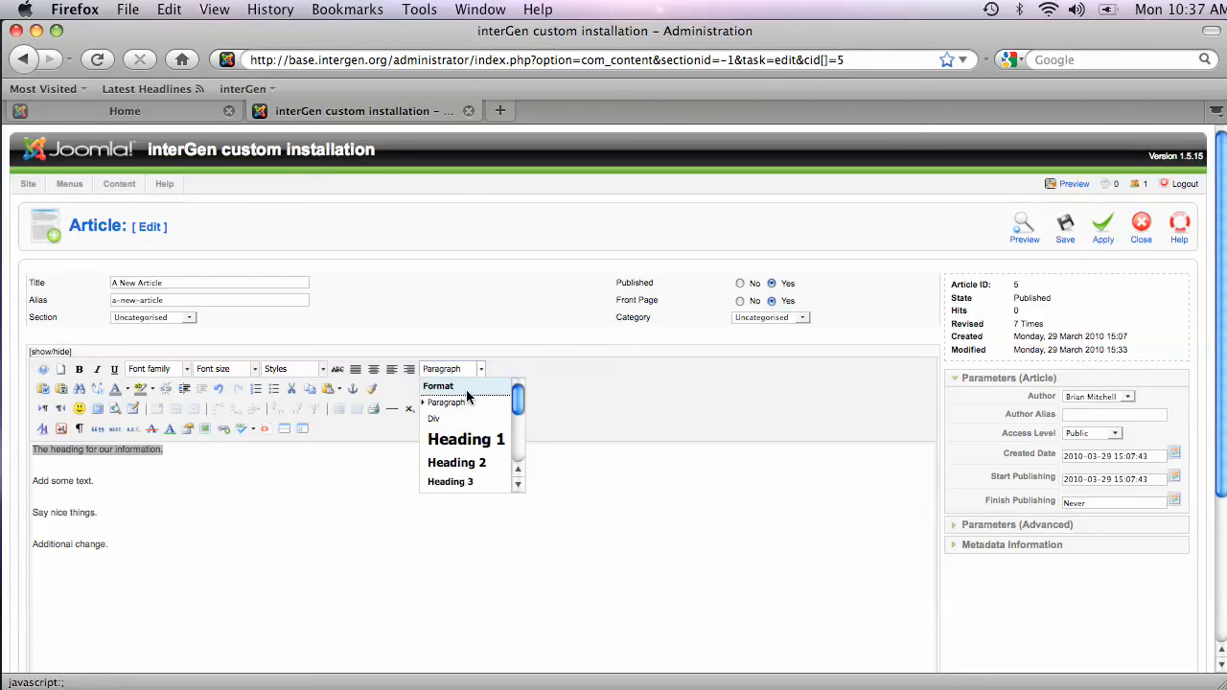
click(463, 442)
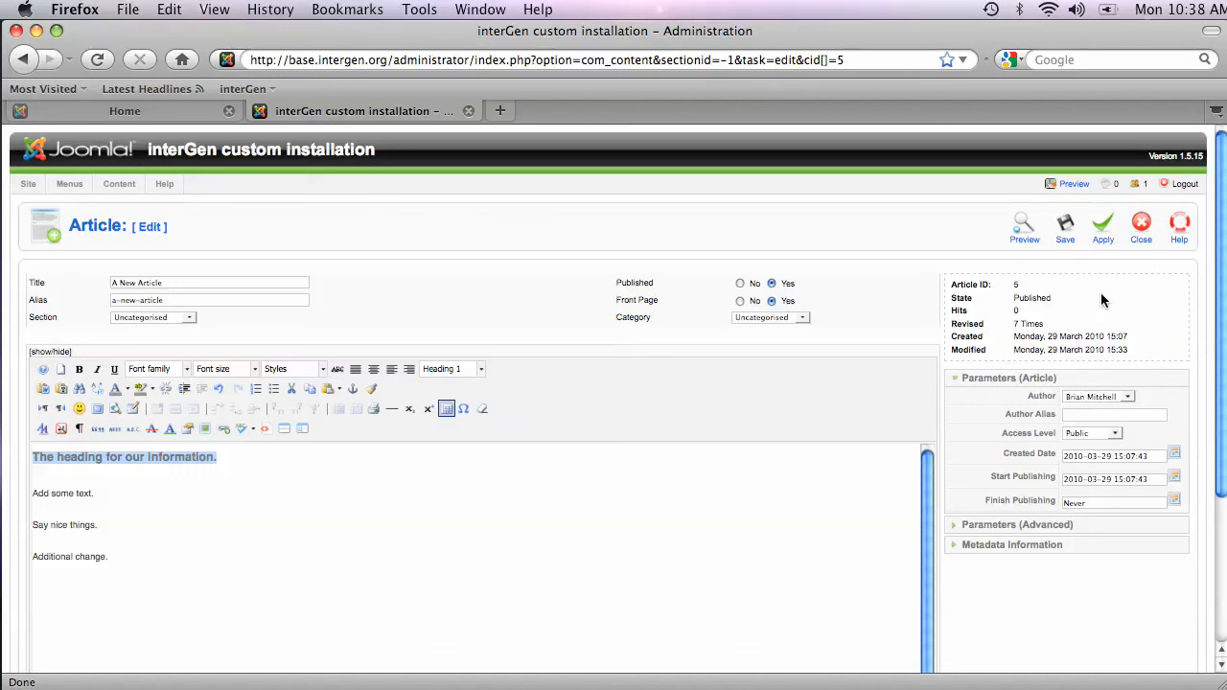
click(1103, 235)
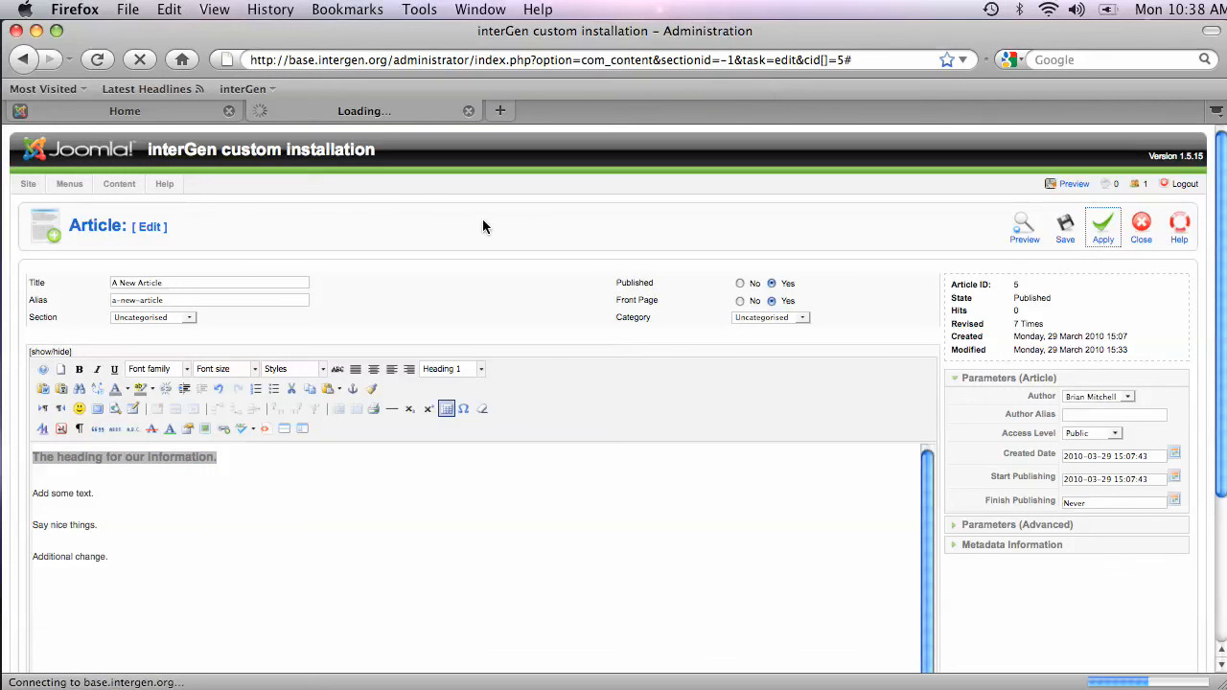
Reload the public home page to check the article's heading, and return to the article editor
click(124, 111)
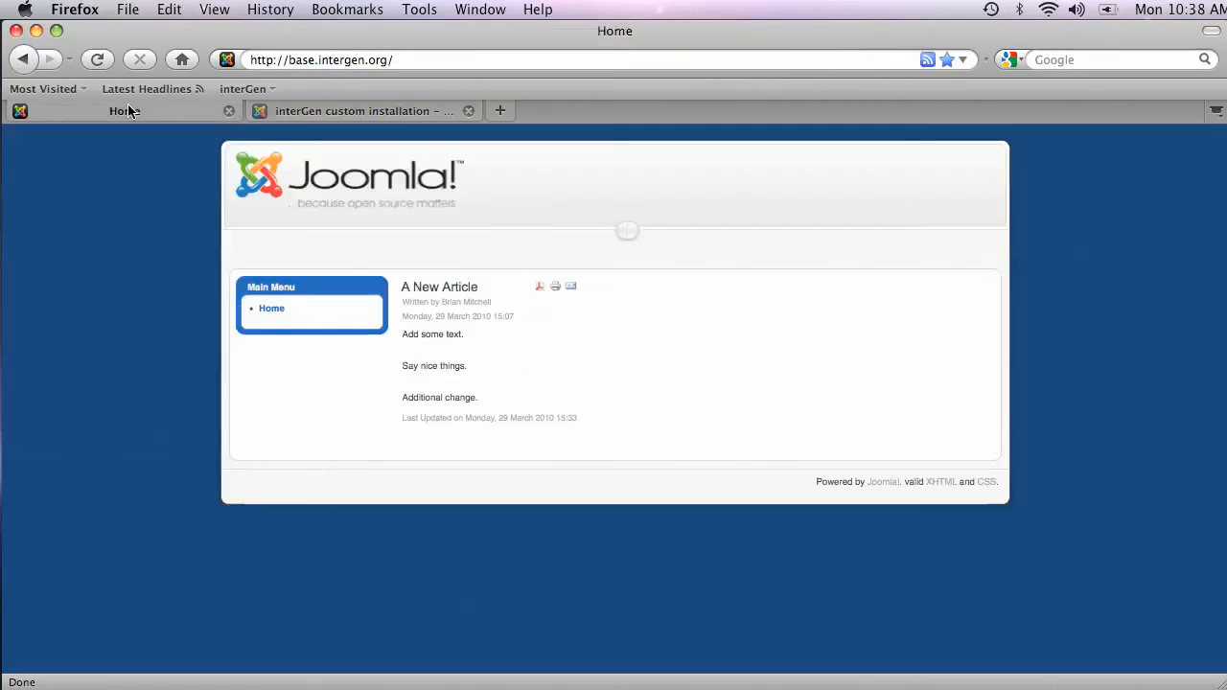
click(96, 59)
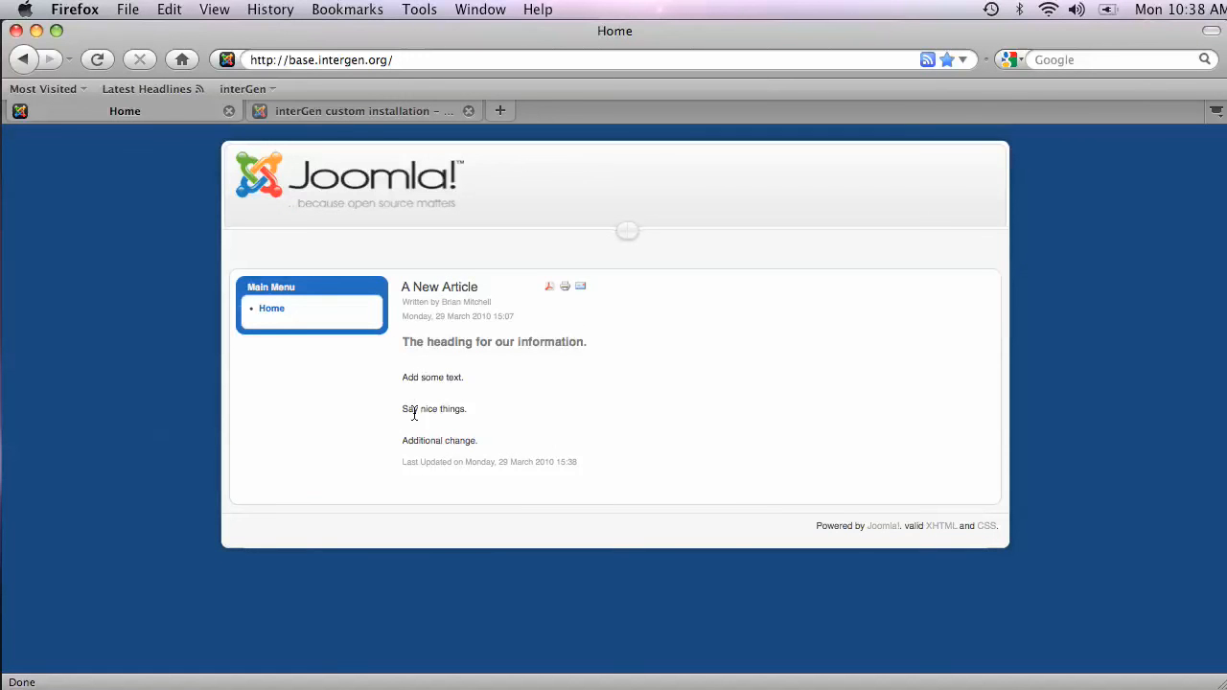
click(360, 116)
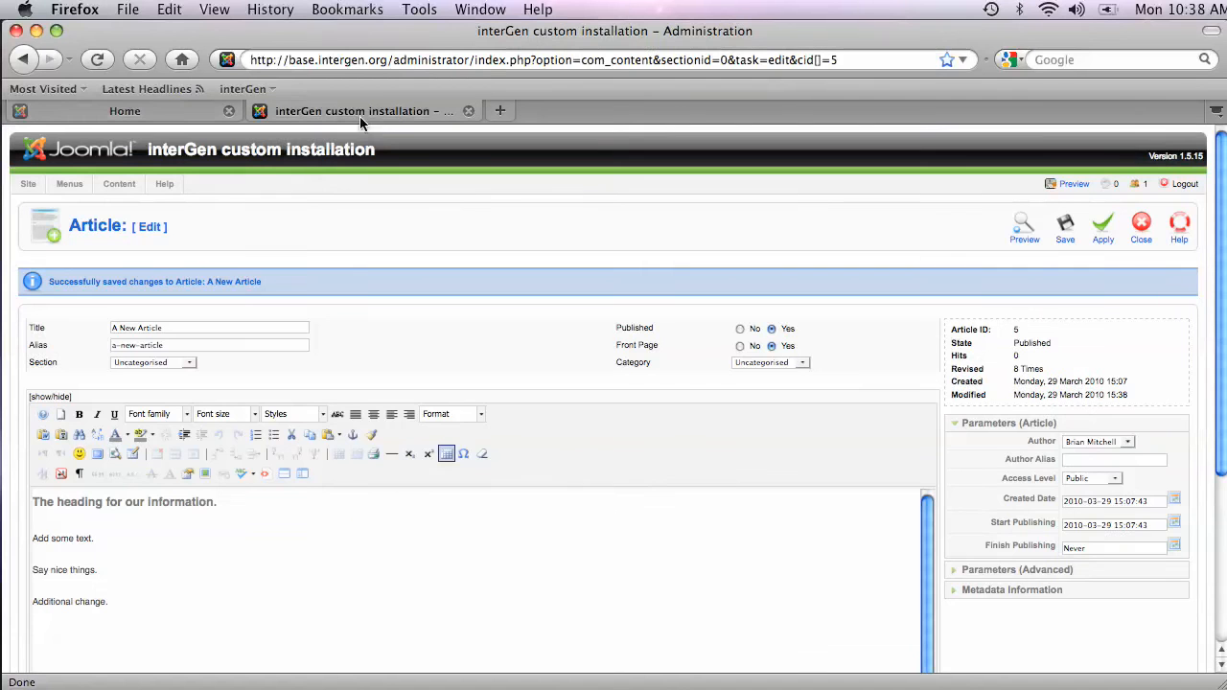
Examine the heading levels offered among the paragraph formats and the formatted text in the article body
click(480, 414)
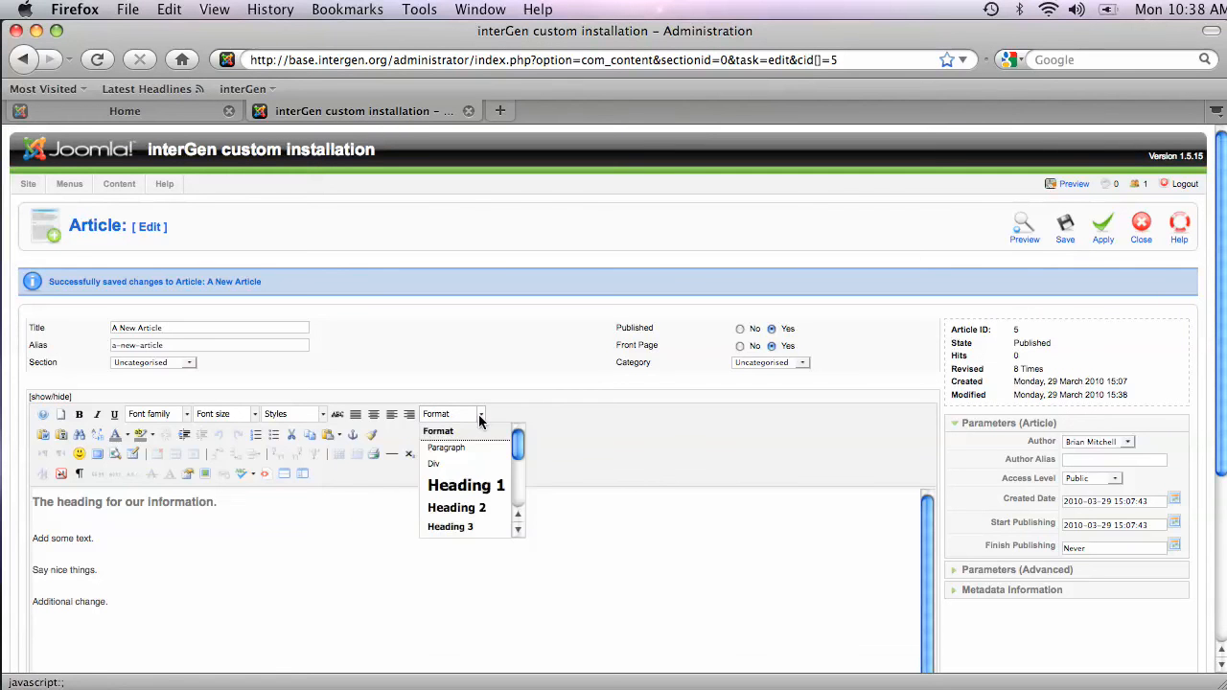
click(518, 529)
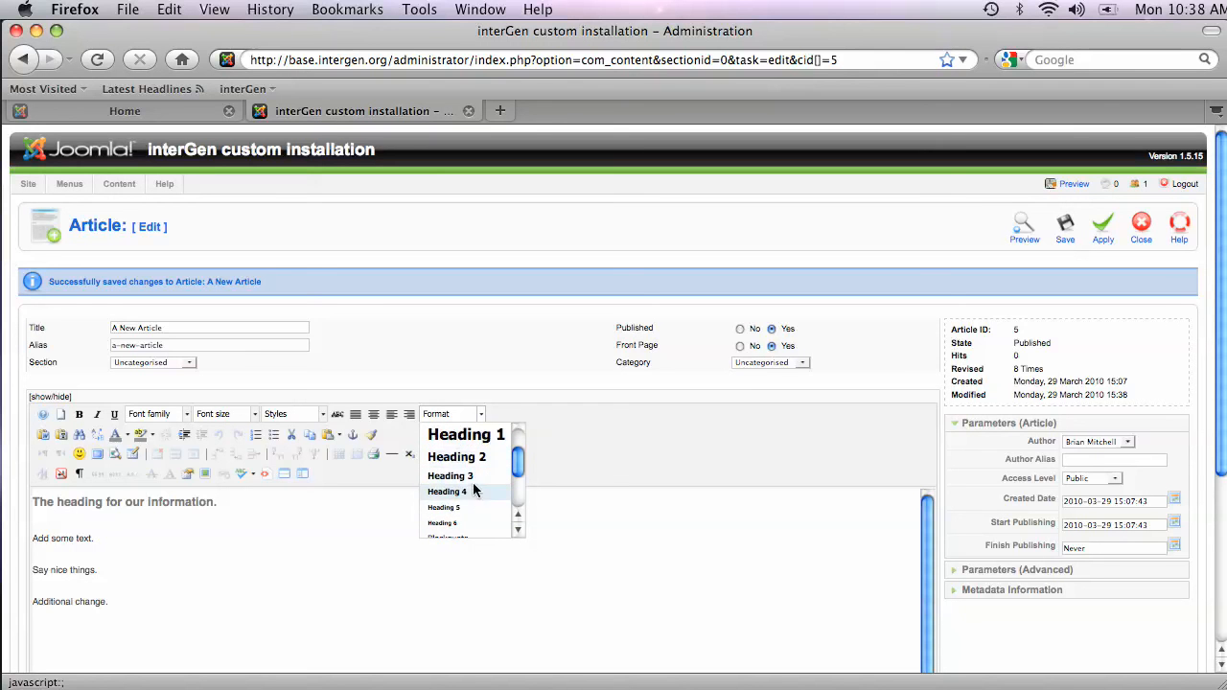
click(584, 537)
scroll(322, 545, down, 1)
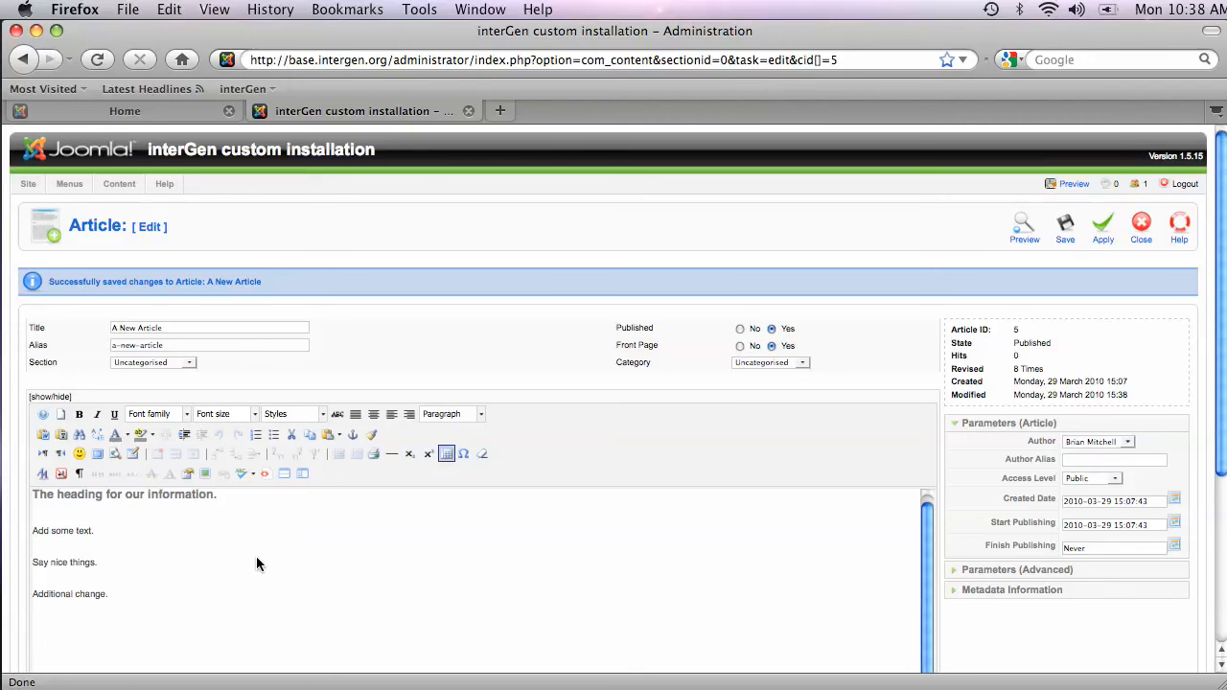
scroll(256, 556, down, 2)
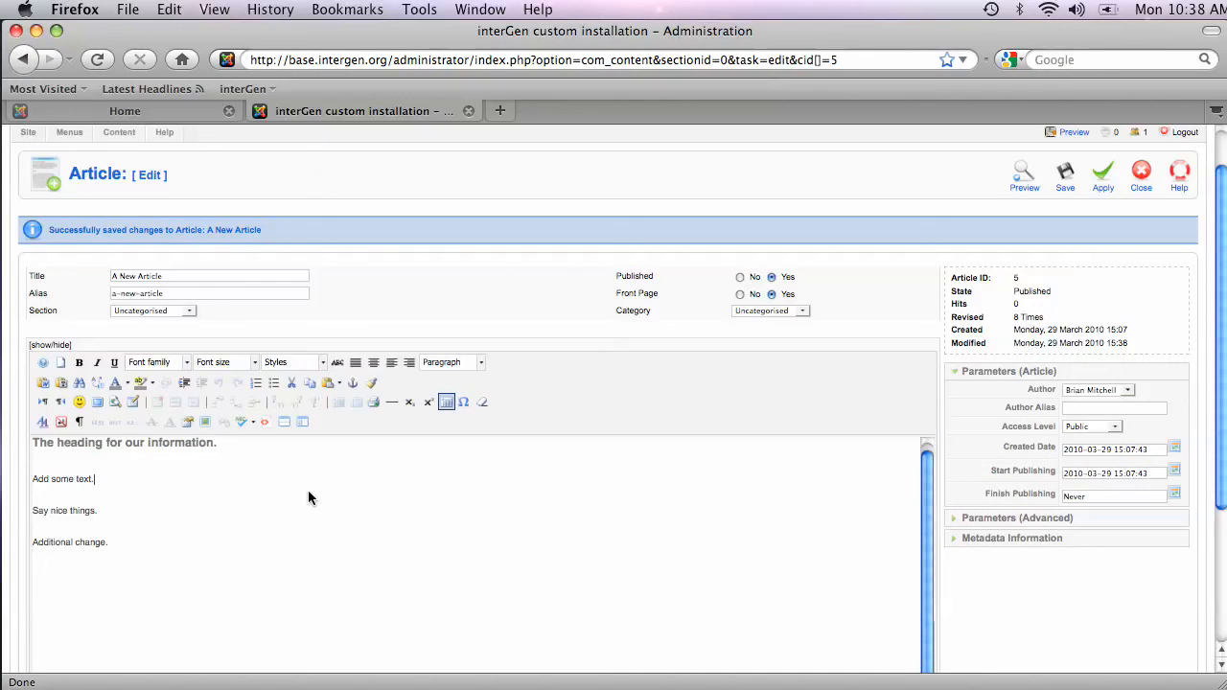
click(278, 473)
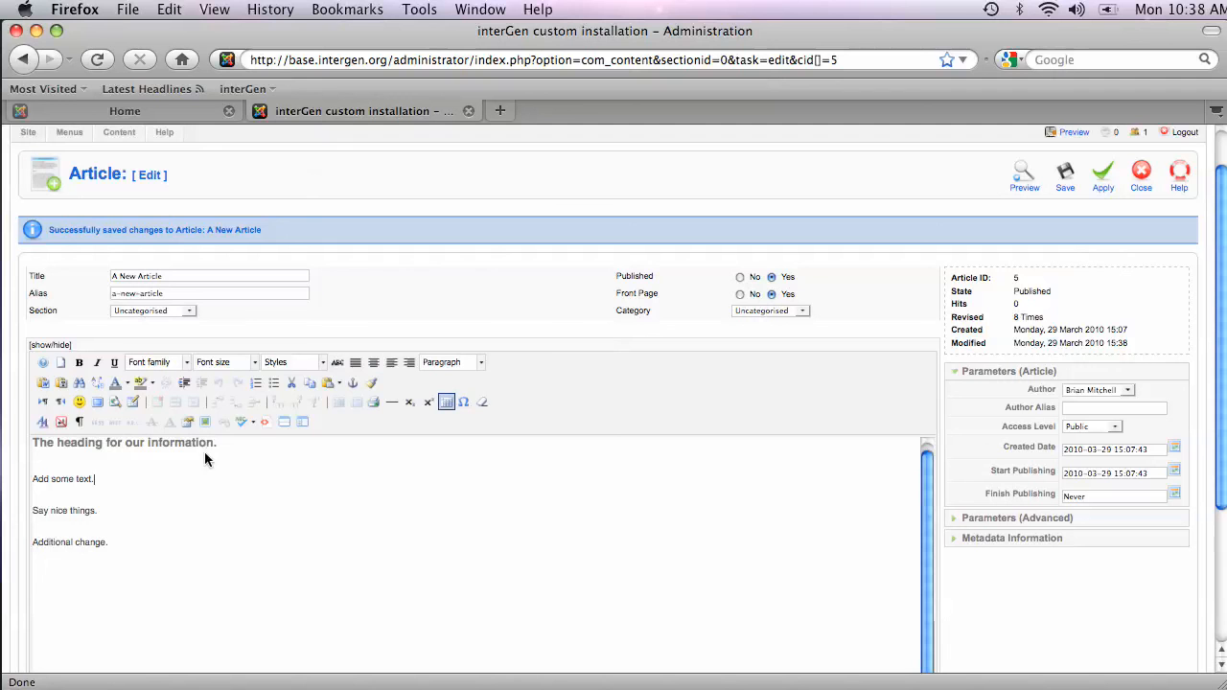